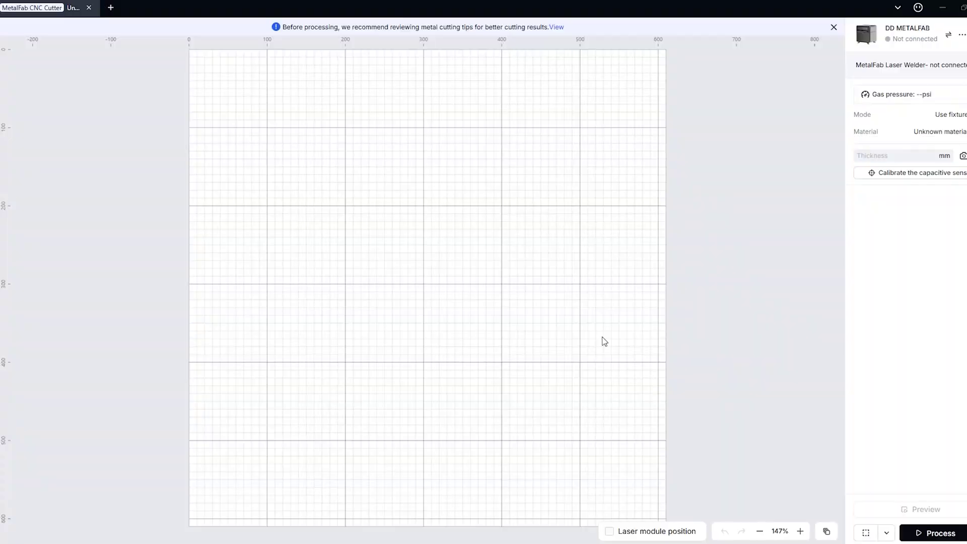
# Step: Add the USB-connected xTool-P3 as a new device and switch the project to it
pyautogui.click(949, 34)
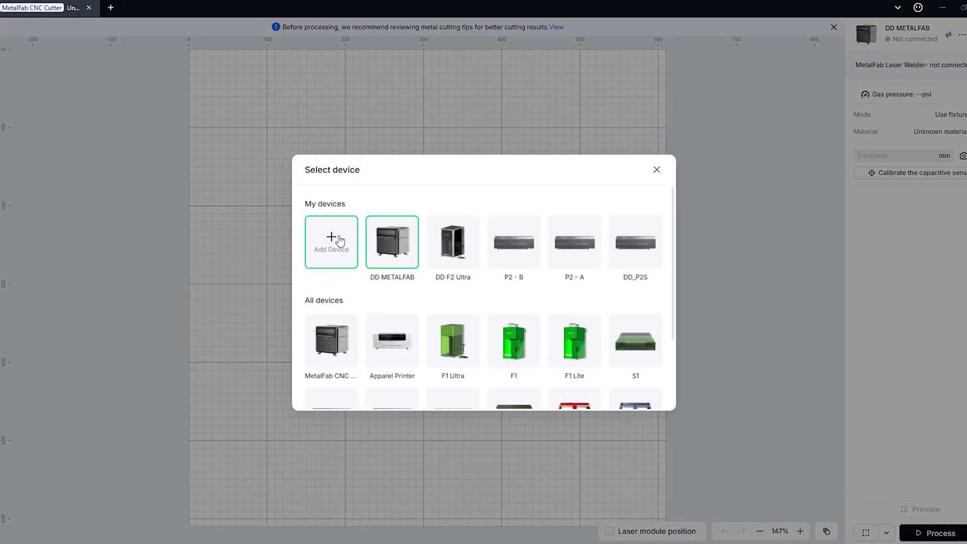
pyautogui.click(339, 240)
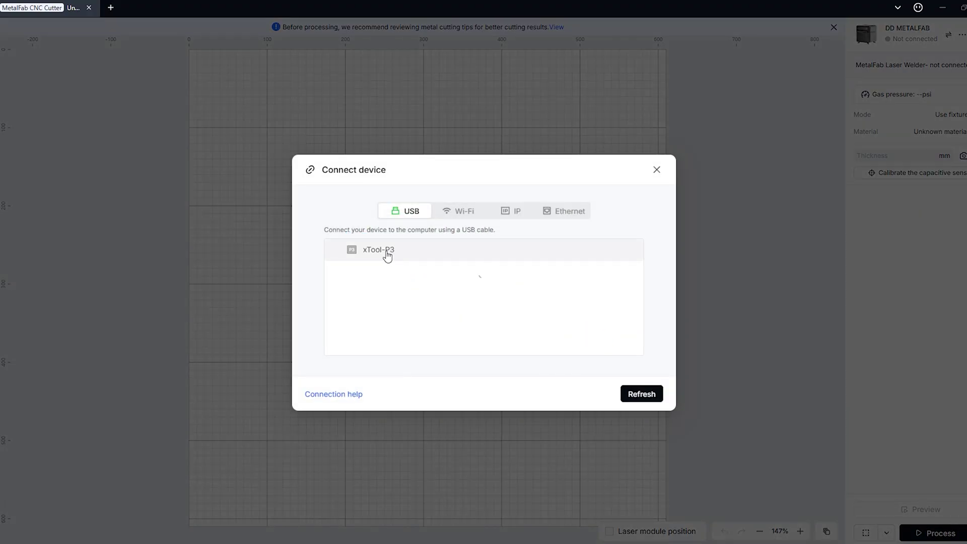
pyautogui.click(389, 257)
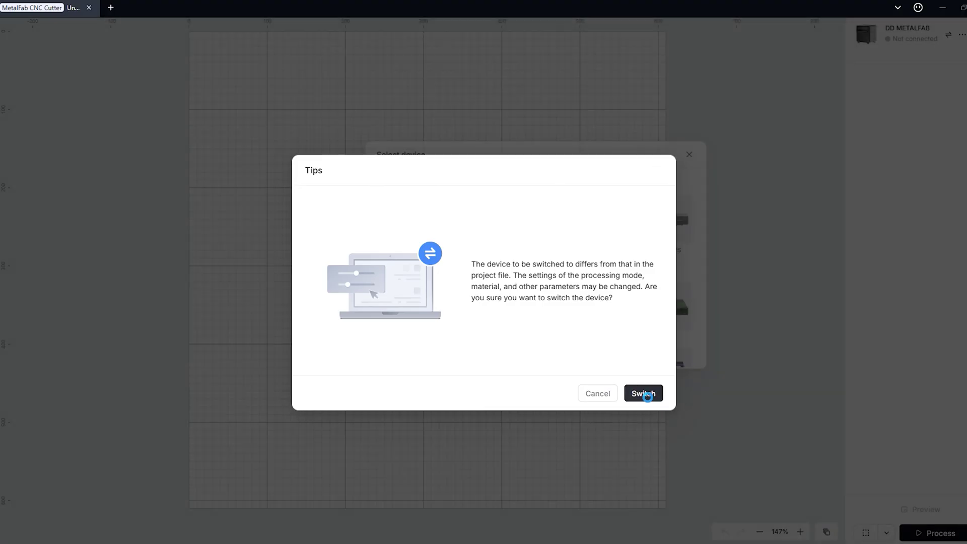
pyautogui.click(647, 397)
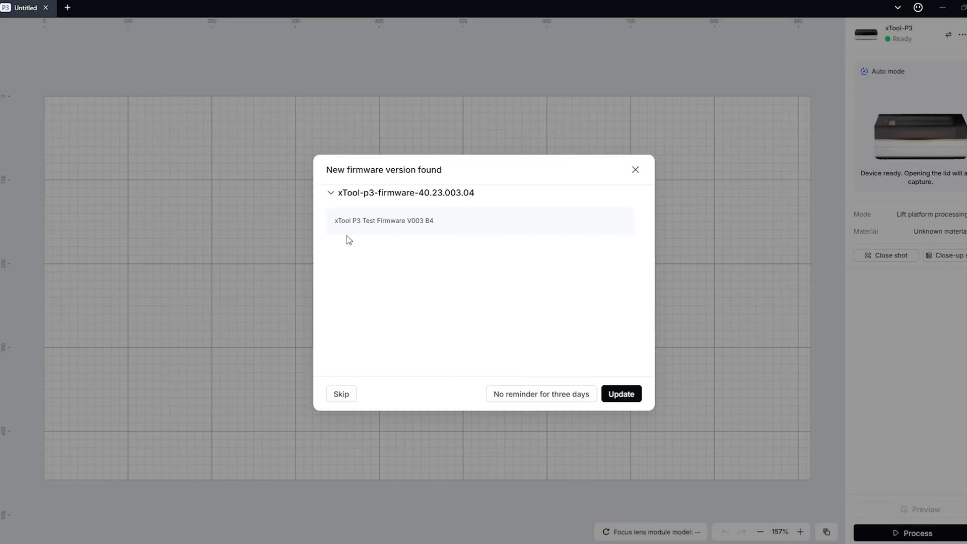
# Step: Install firmware 40.23.003.04 on the xTool-P3 and acknowledge the finished update
pyautogui.click(619, 397)
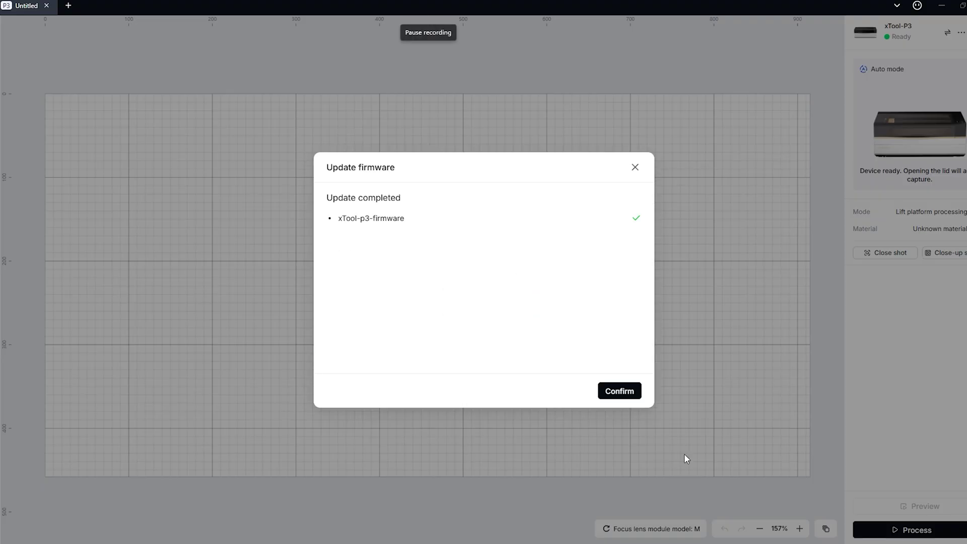
pyautogui.click(621, 392)
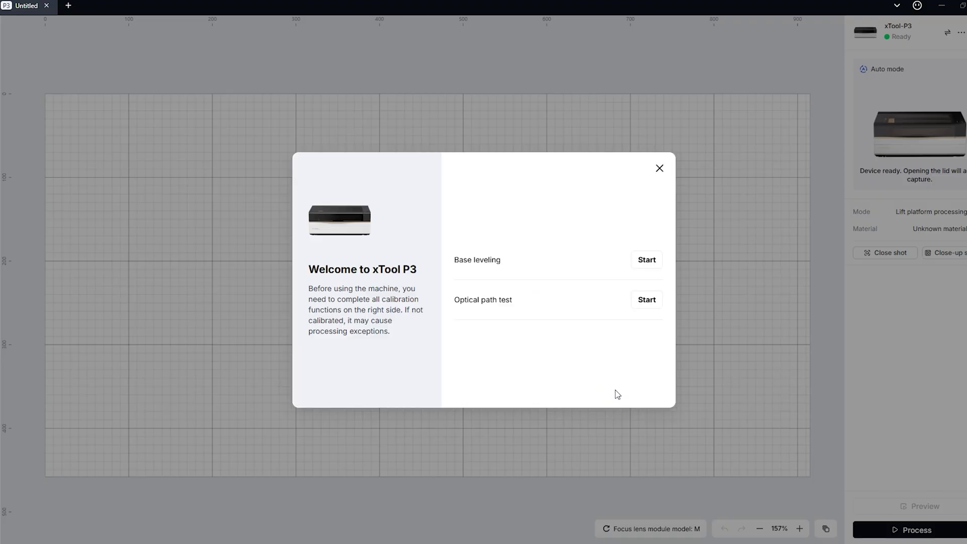
# Step: Run base leveling with the base raised to its highest position until it reports complete
pyautogui.click(650, 260)
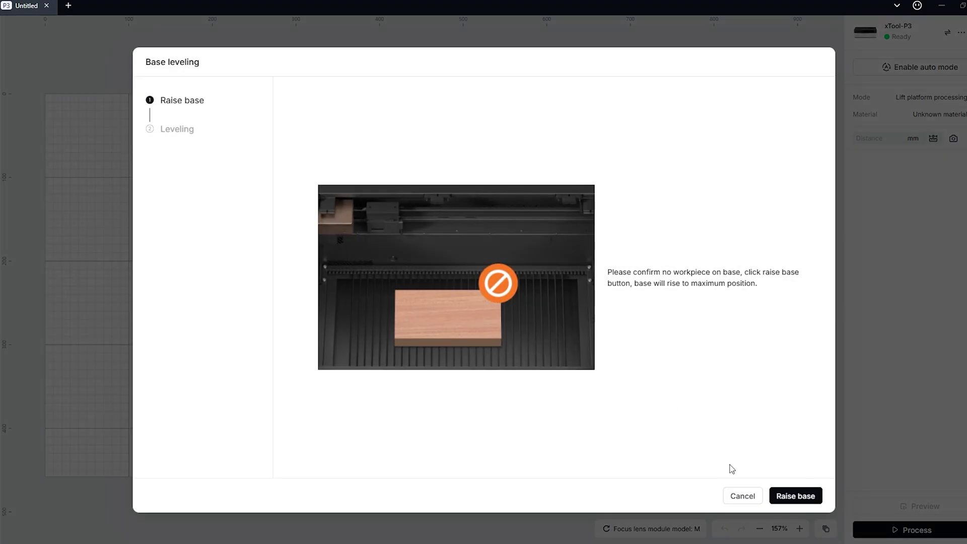
pyautogui.click(810, 498)
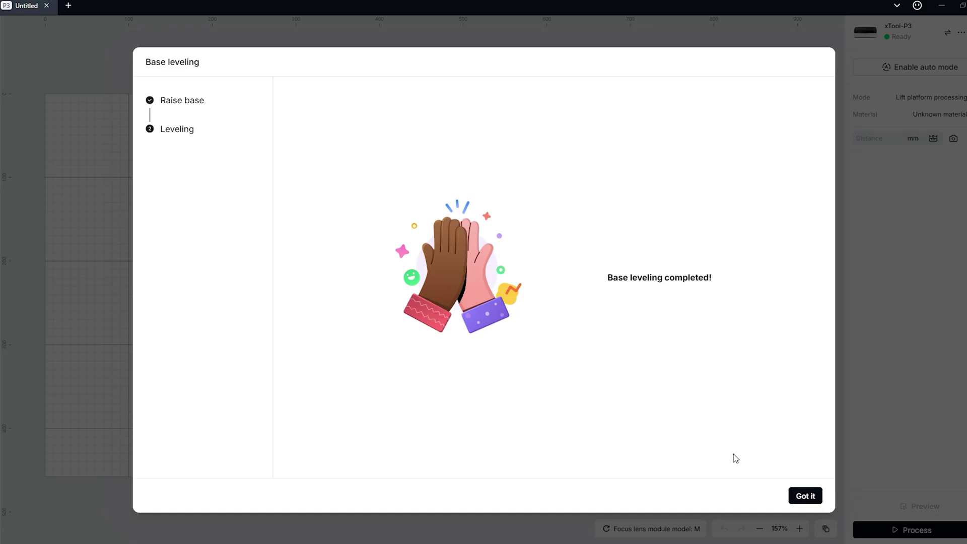
pyautogui.click(805, 496)
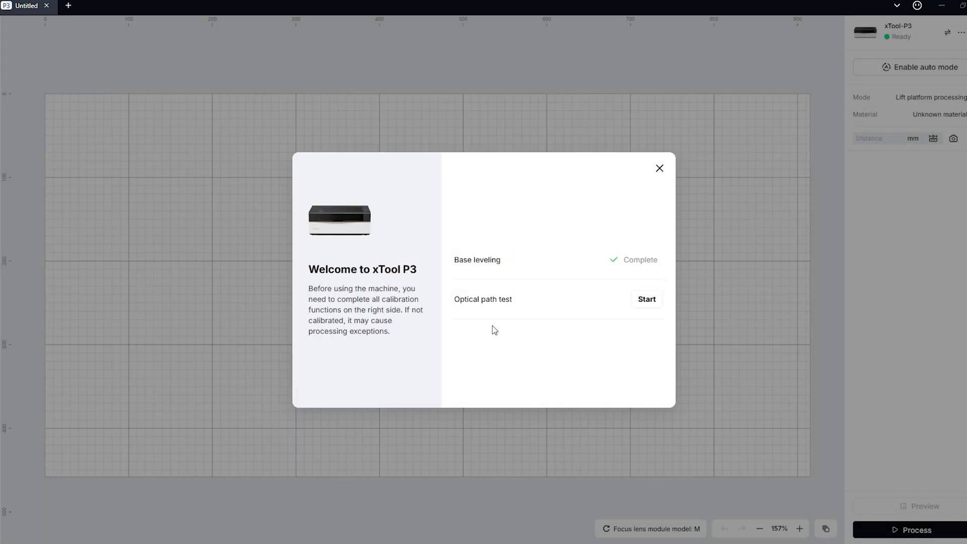
# Step: Start the optical path test with the masking tape ready for the emission test
pyautogui.click(646, 300)
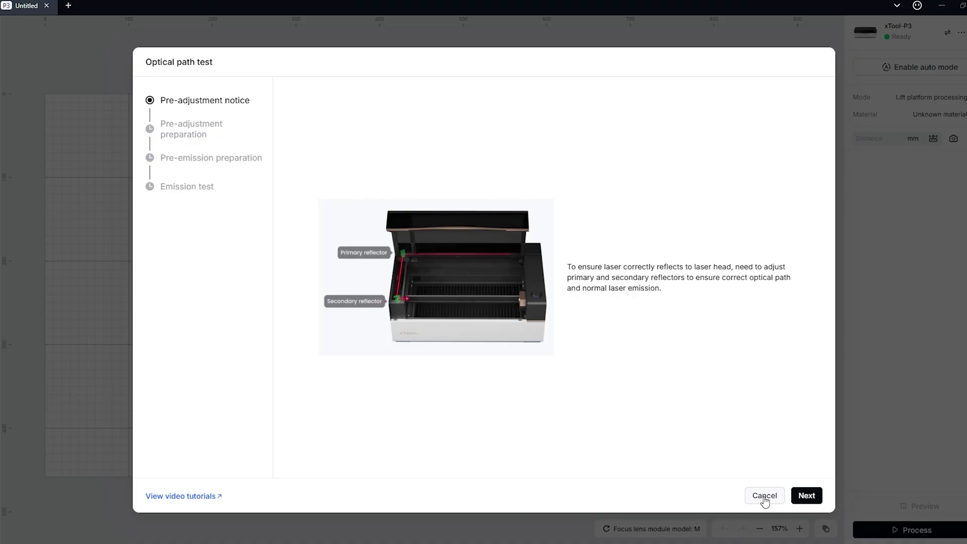
pyautogui.click(807, 494)
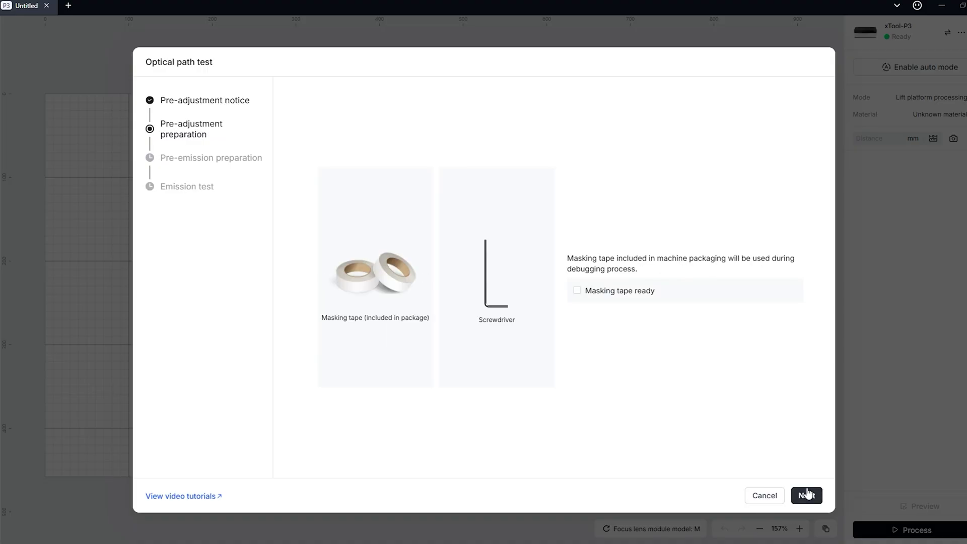
pyautogui.click(608, 296)
pyautogui.click(805, 495)
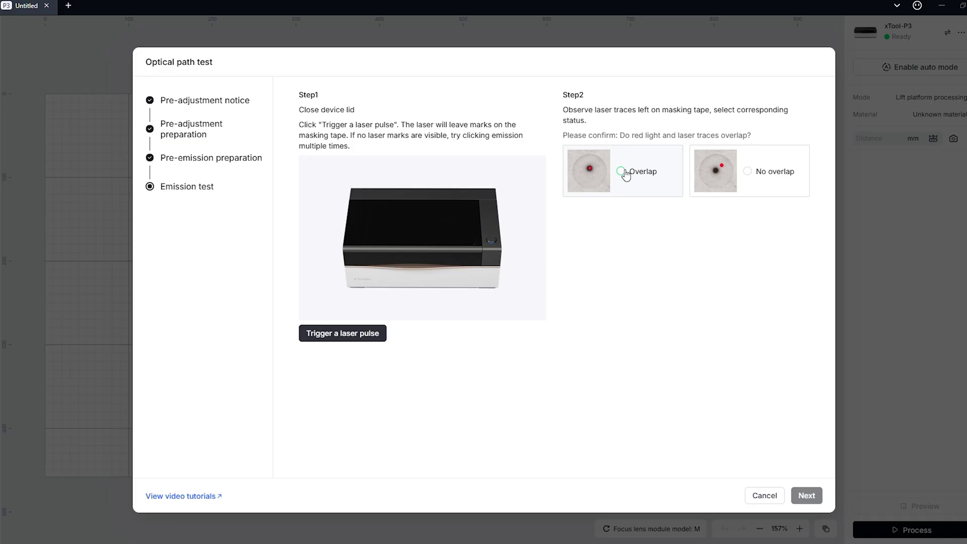
# Step: Report the red light and laser traces as overlapping but not at circle centre
pyautogui.click(622, 172)
pyautogui.click(705, 281)
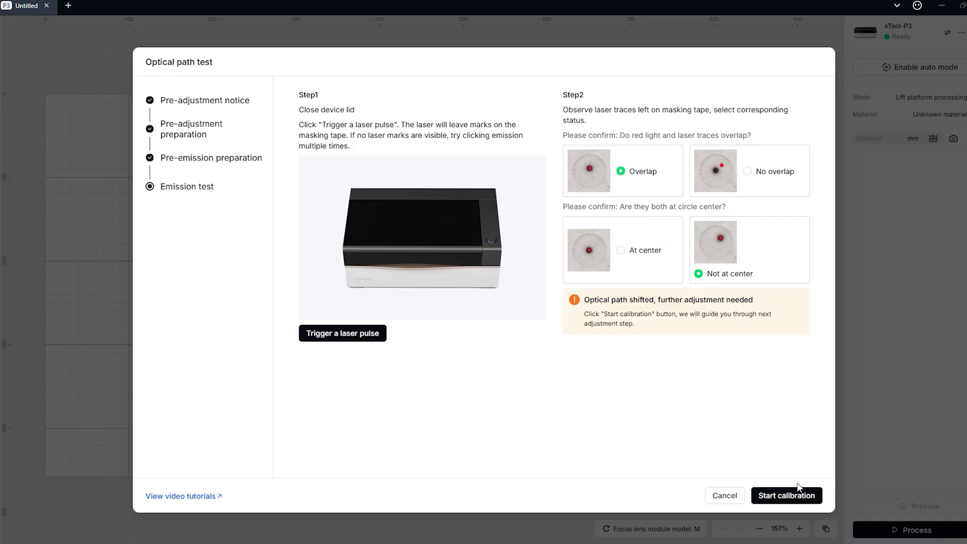
pyautogui.click(791, 497)
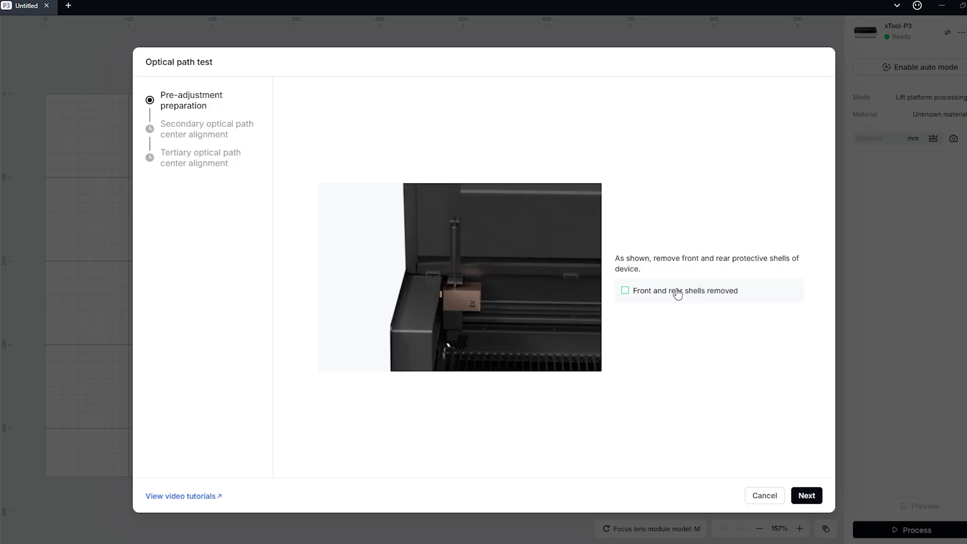
# Step: Confirm the shells are removed and the red dot is centred, completing optical path adjustment
pyautogui.click(677, 295)
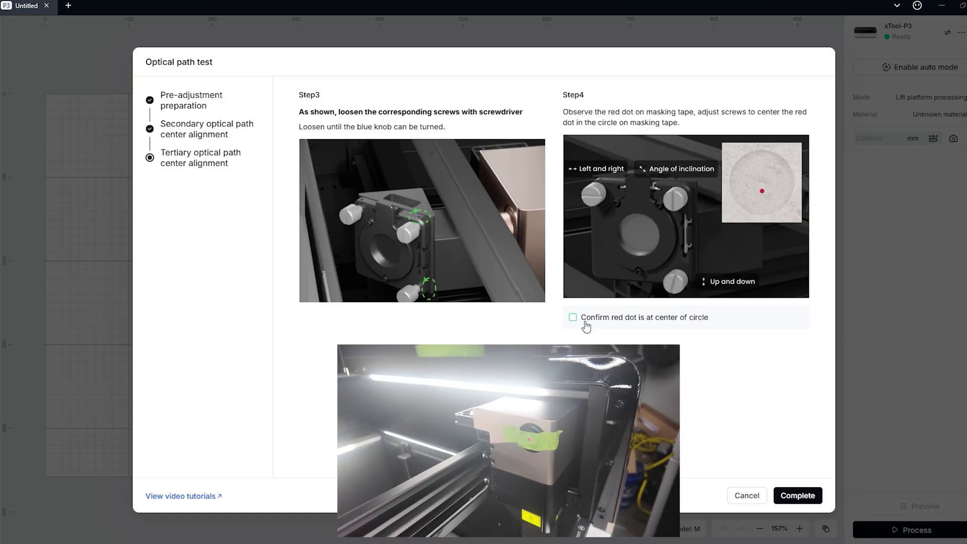
pyautogui.click(585, 323)
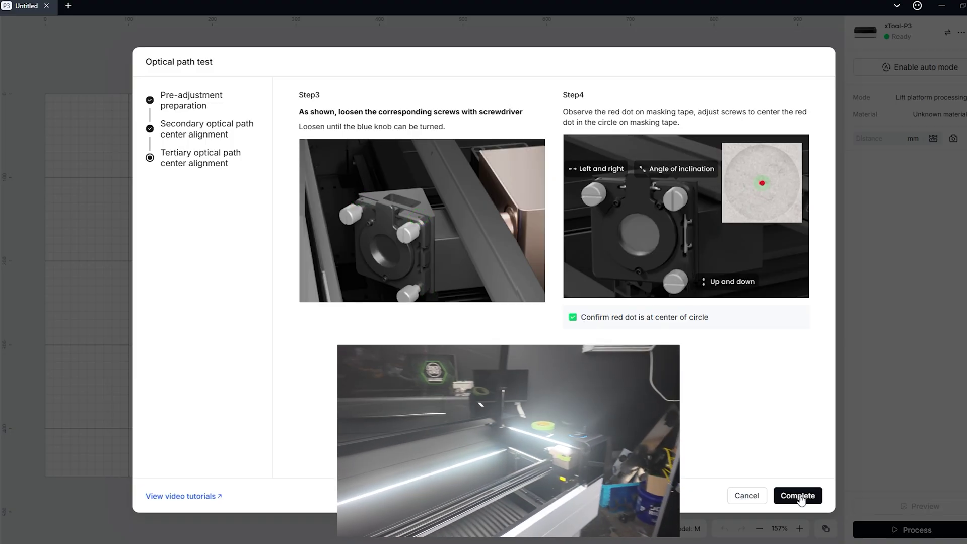
pyautogui.click(794, 496)
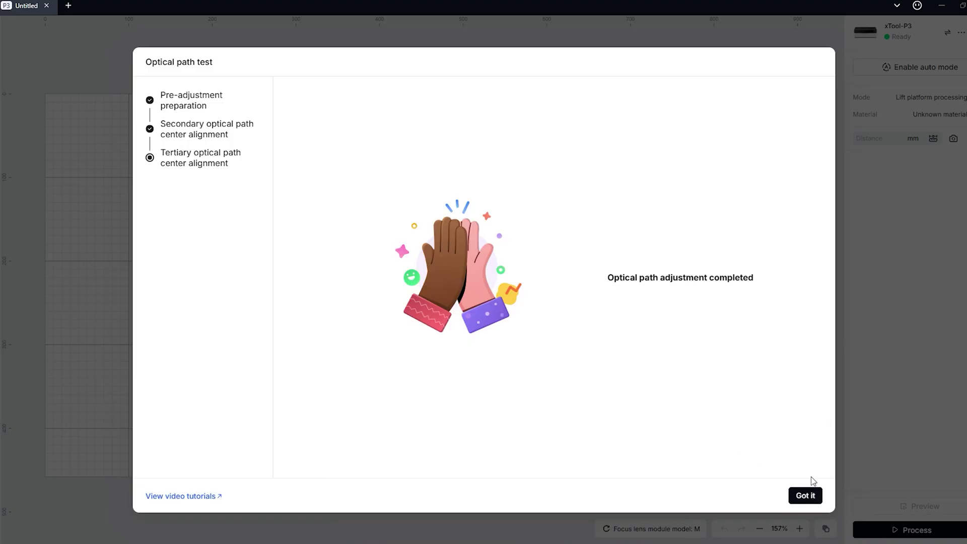
pyautogui.click(805, 496)
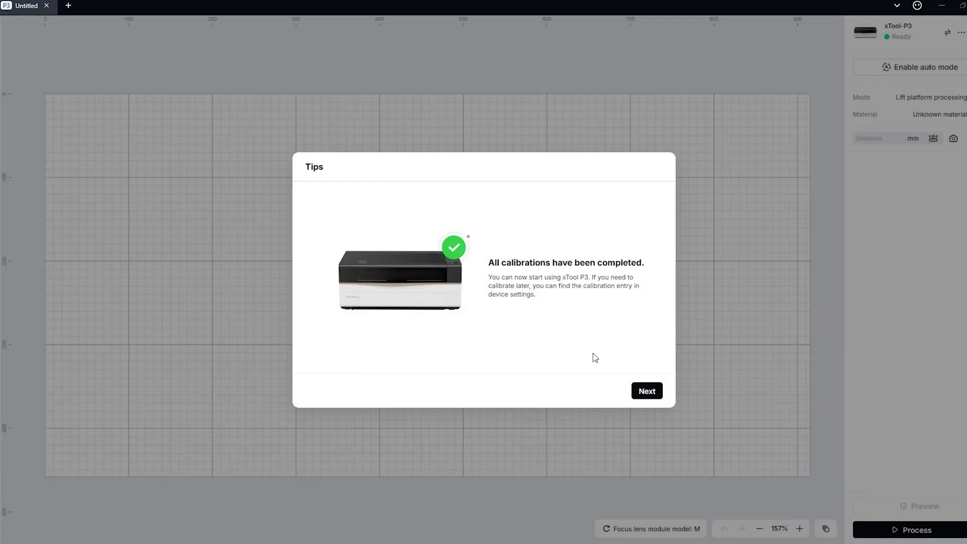
# Step: Dismiss the all-calibrations-completed notice to reach the xTool Ruler tutorial offer
pyautogui.click(651, 396)
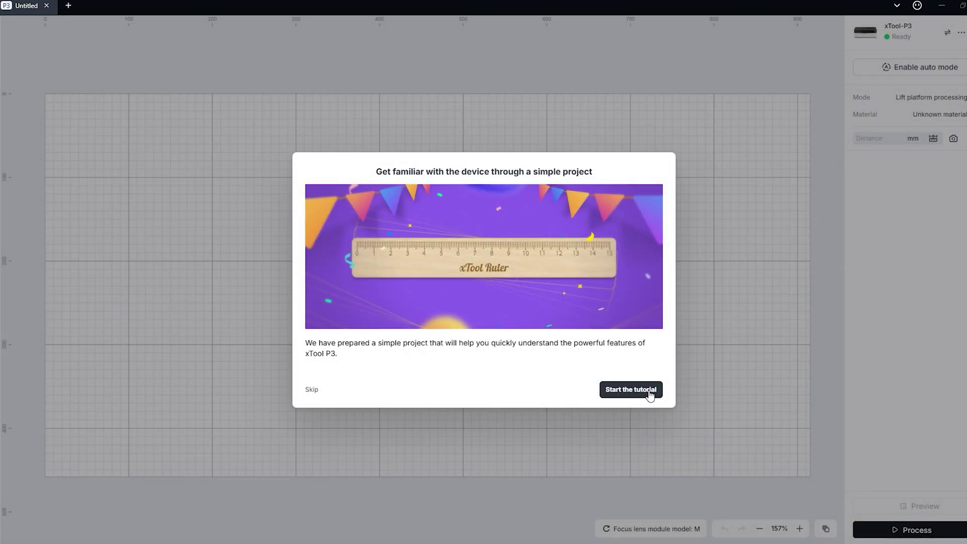